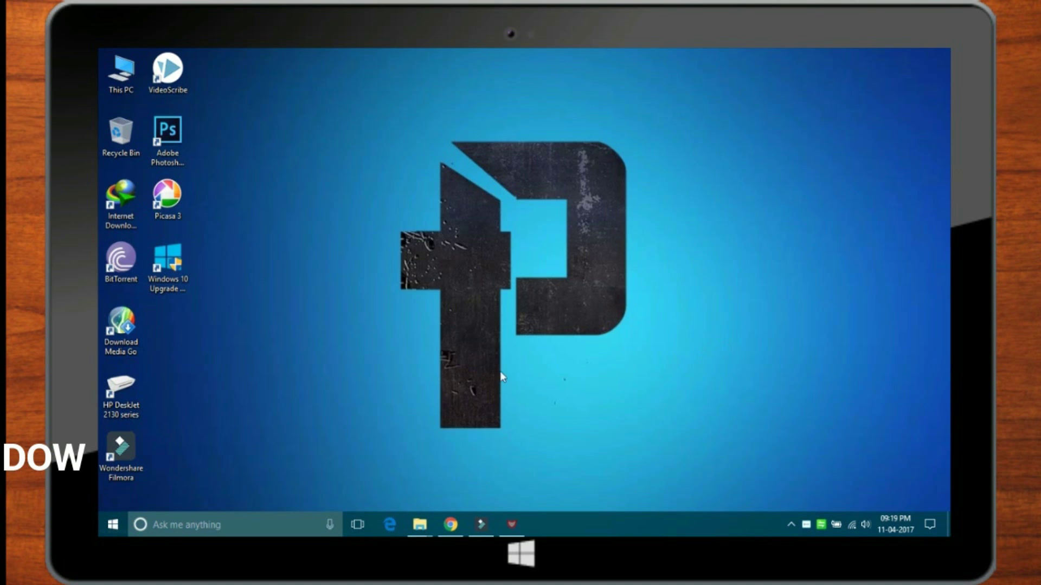
Step: Launch the Windows 10 Upgrade Assistant from its desktop shortcut so the update starts downloading
left_click(186, 288)
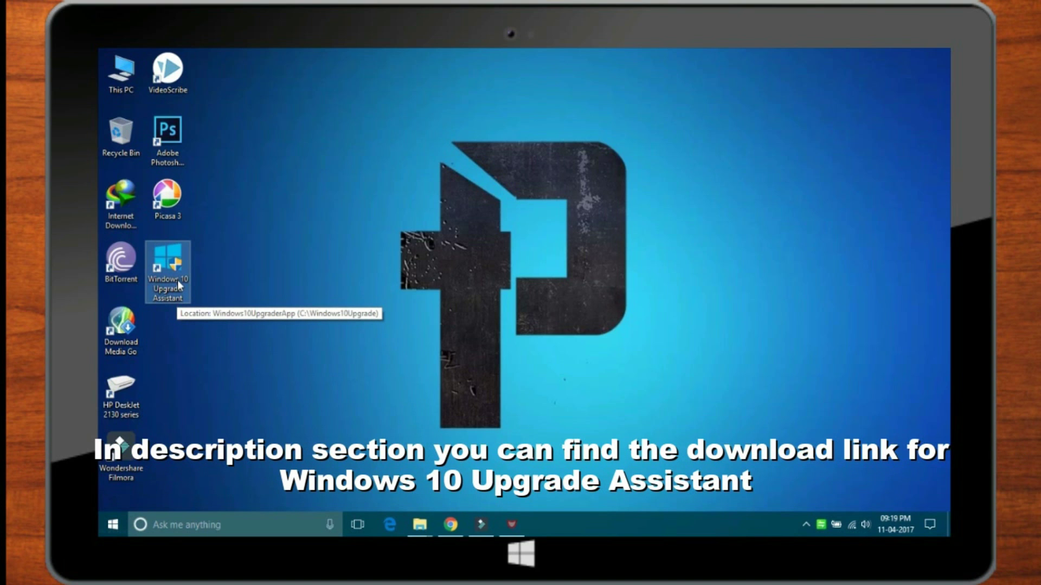
double_click(177, 279)
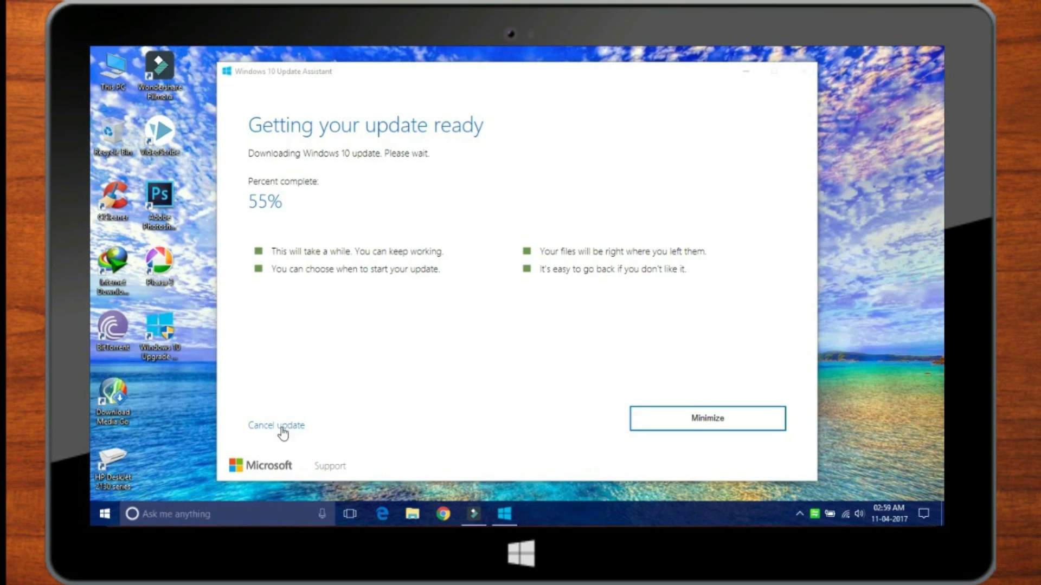
Step: Minimize the assistant during the download, then restore it from the tray overflow showing the update ready
left_click(711, 427)
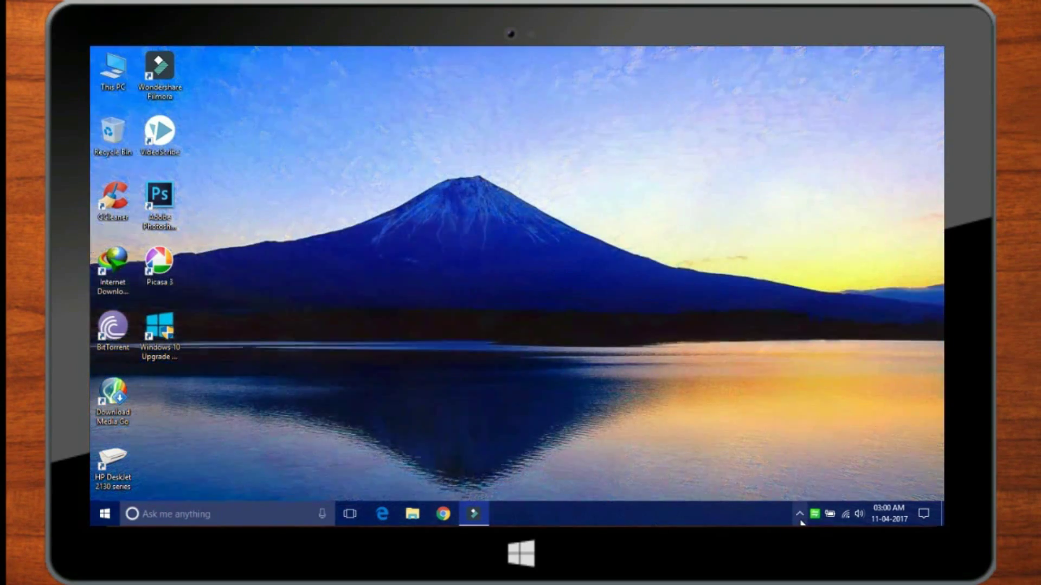
left_click(799, 515)
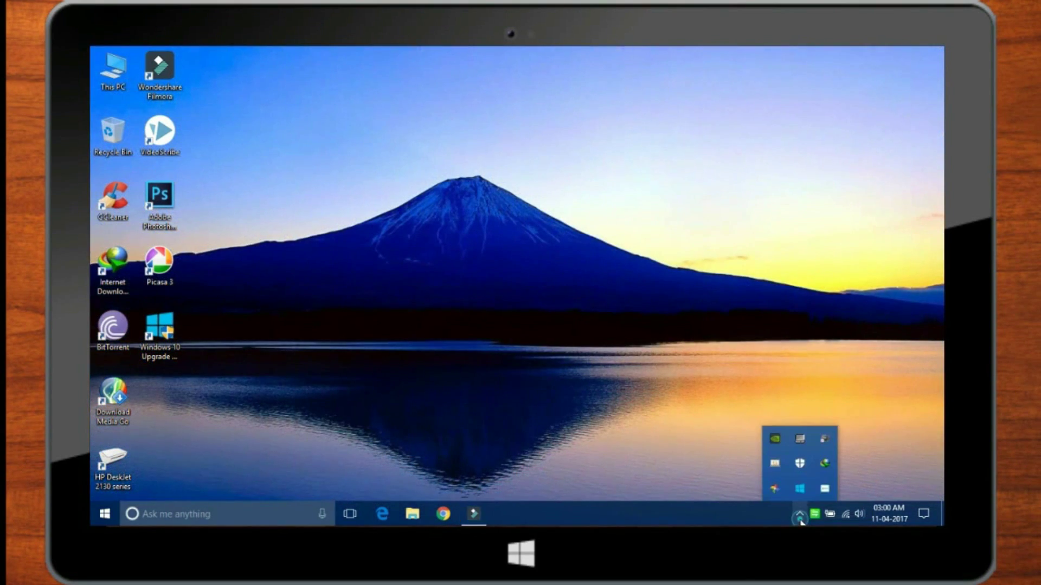
left_click(809, 490)
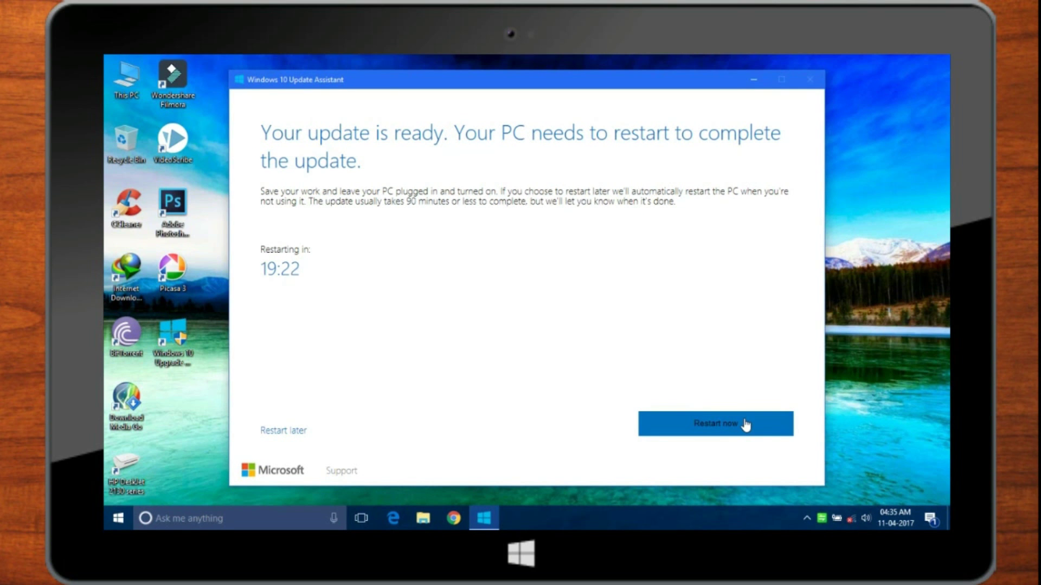
Step: Choose Restart now and dismiss the sign-out notice so the PC reboots to install the update
left_click(744, 425)
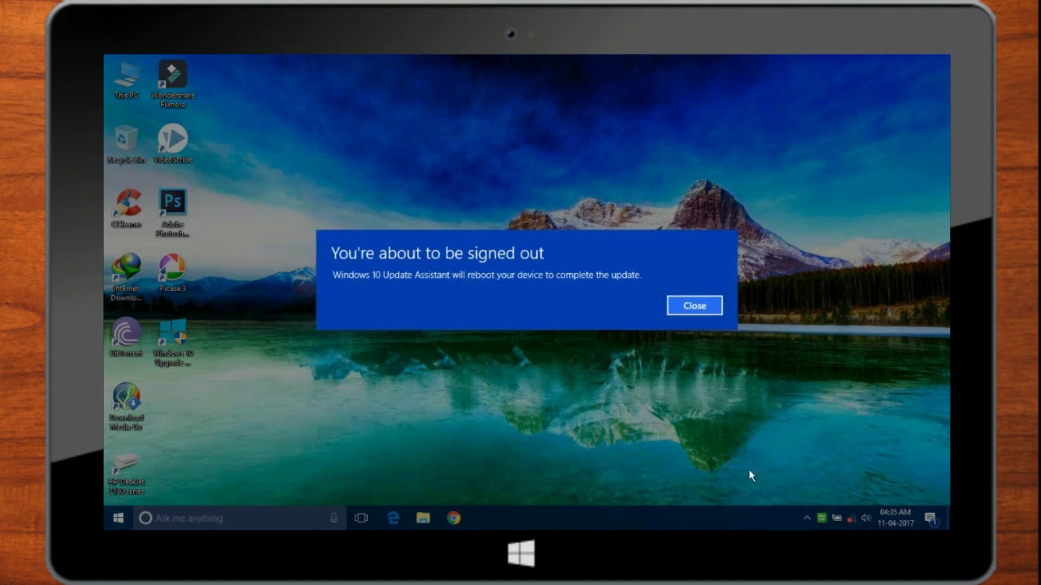
left_click(709, 309)
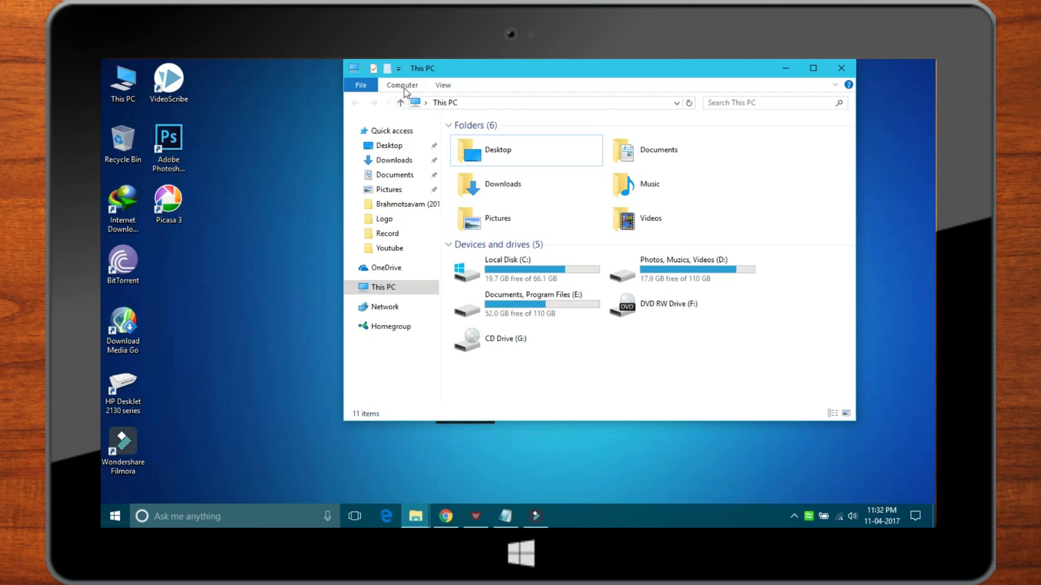
Step: View System properties from This PC to confirm Version 1703, OS Build 15063.13, then close Settings
left_click(403, 85)
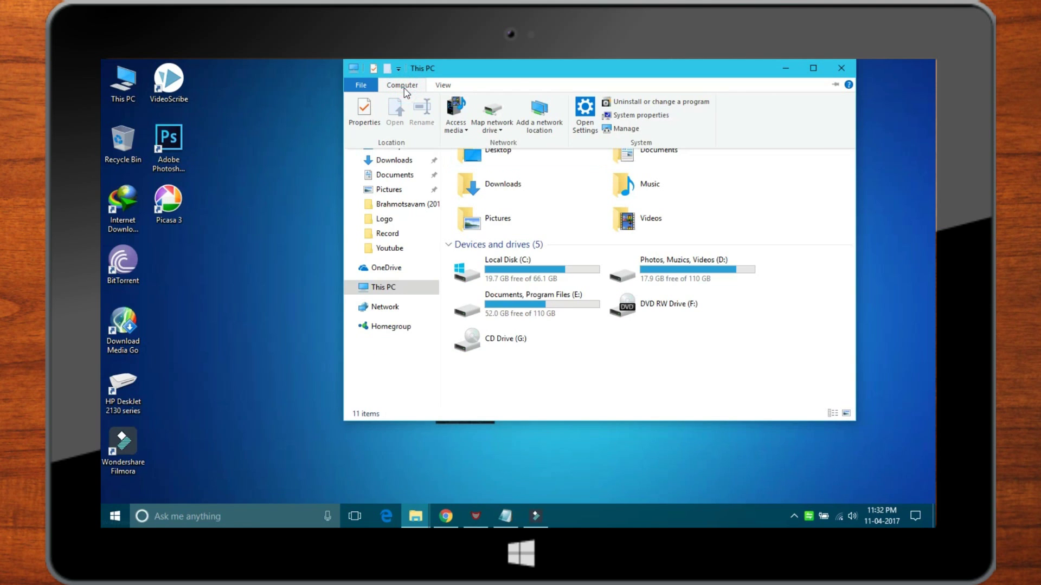
left_click(635, 118)
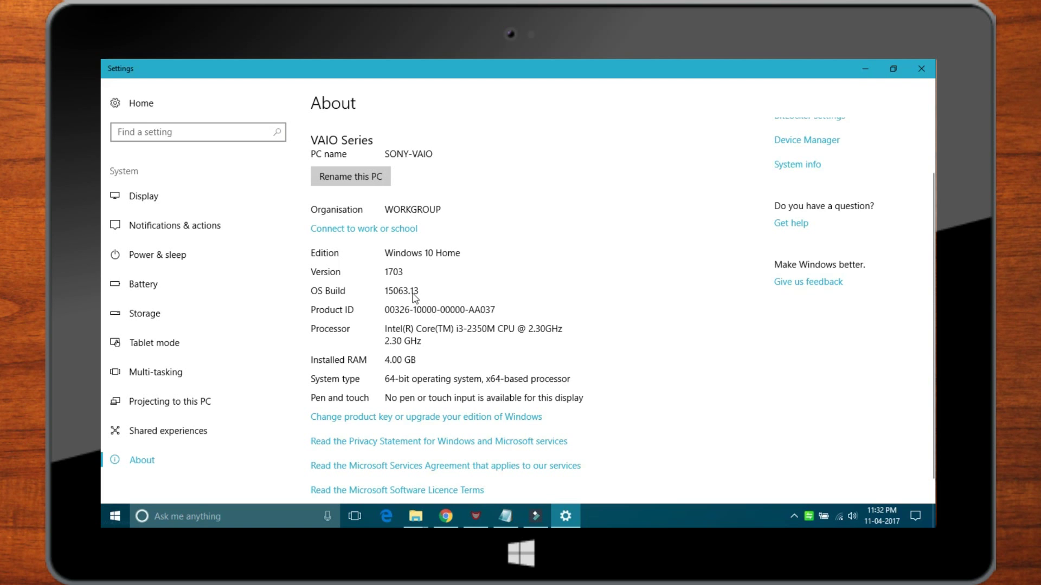
left_click(922, 70)
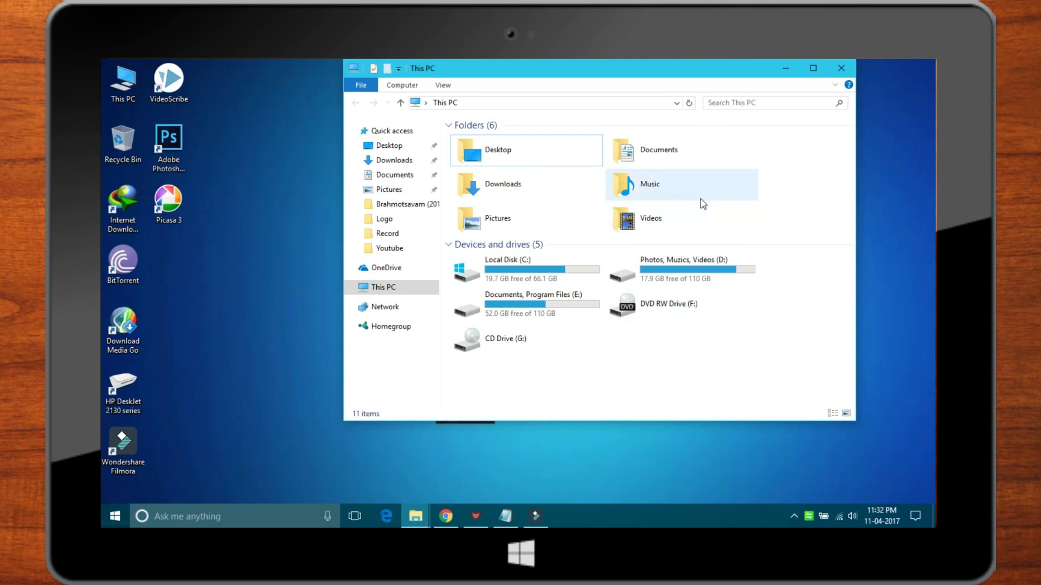
mouse_move(524, 269)
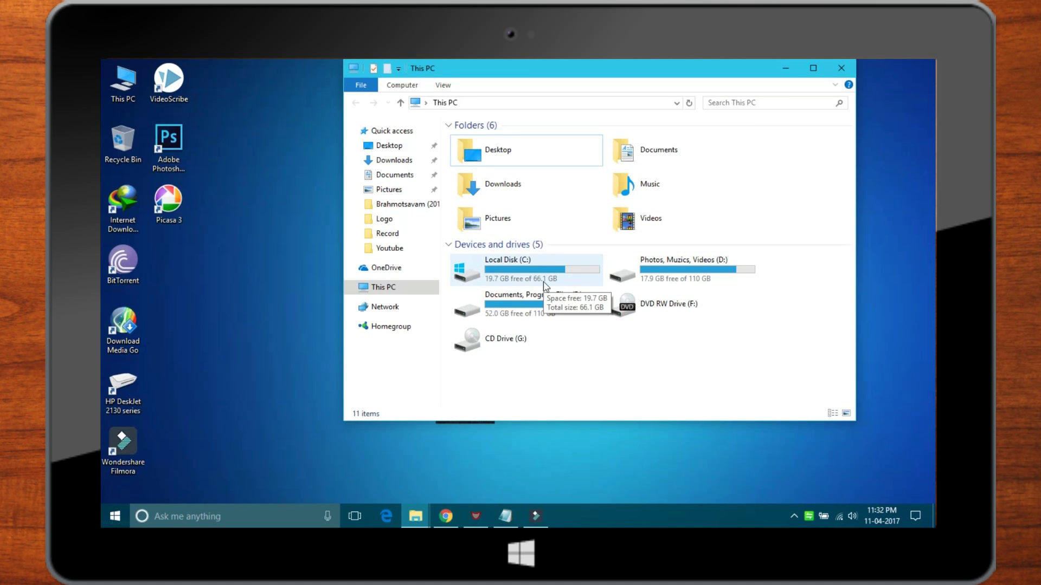
Step: In Local Disk (C:), select Windows10Upgrade and Windows.old and start a permanent Shift+Delete
double_click(544, 286)
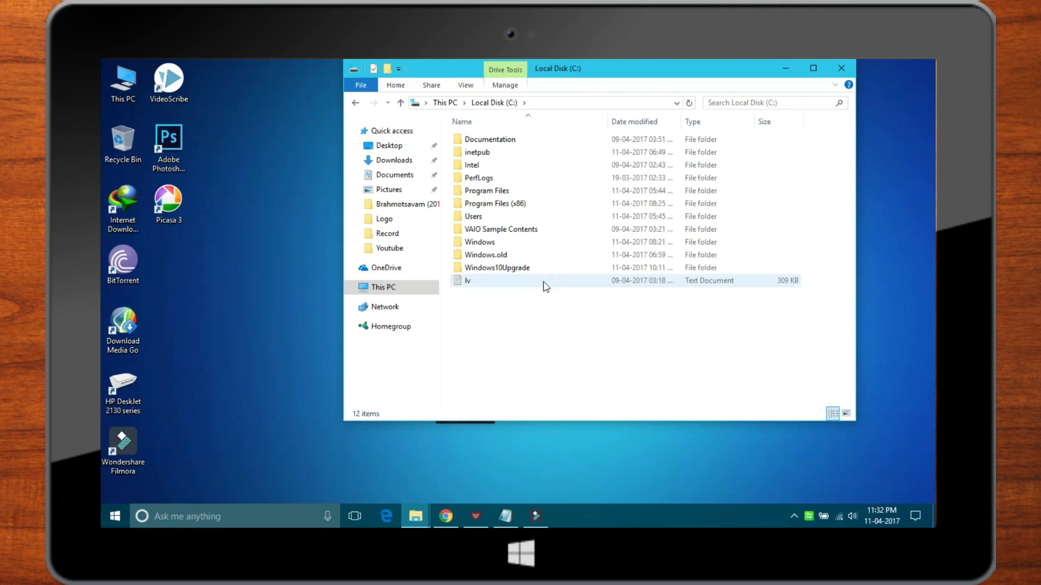
left_click(525, 271)
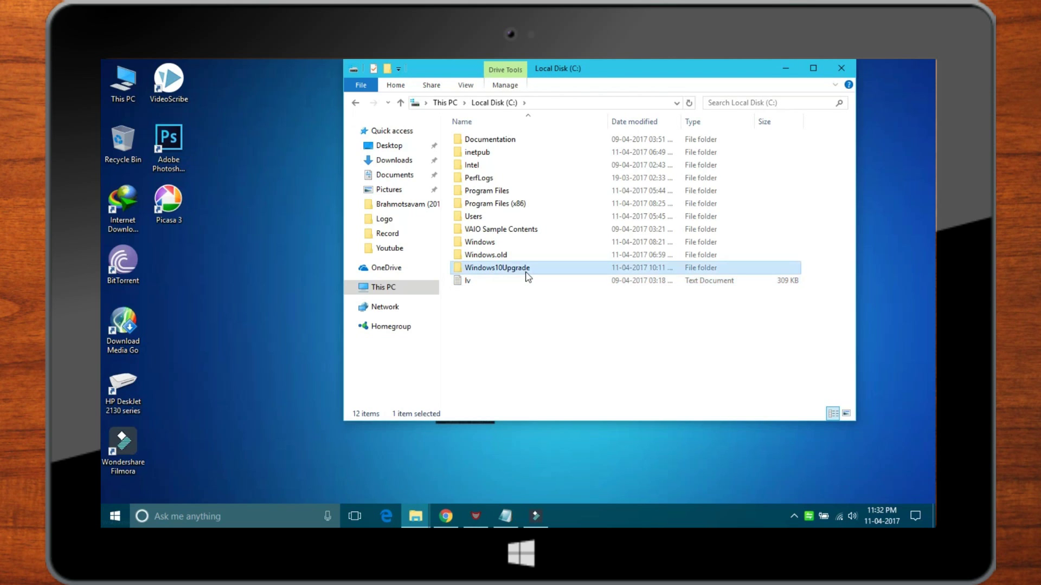
left_click(509, 259, "ctrl")
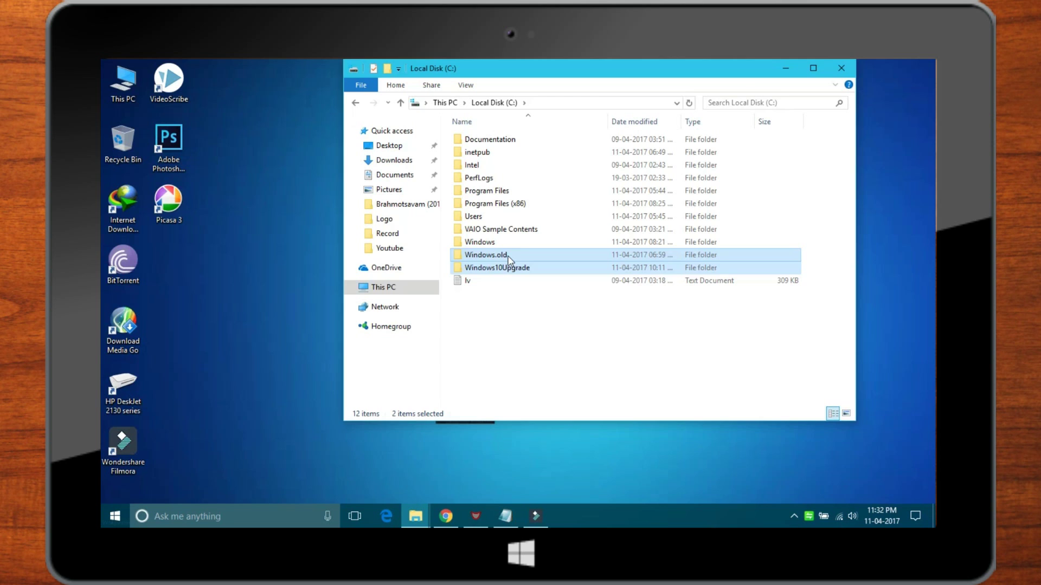
key("shift+Delete")
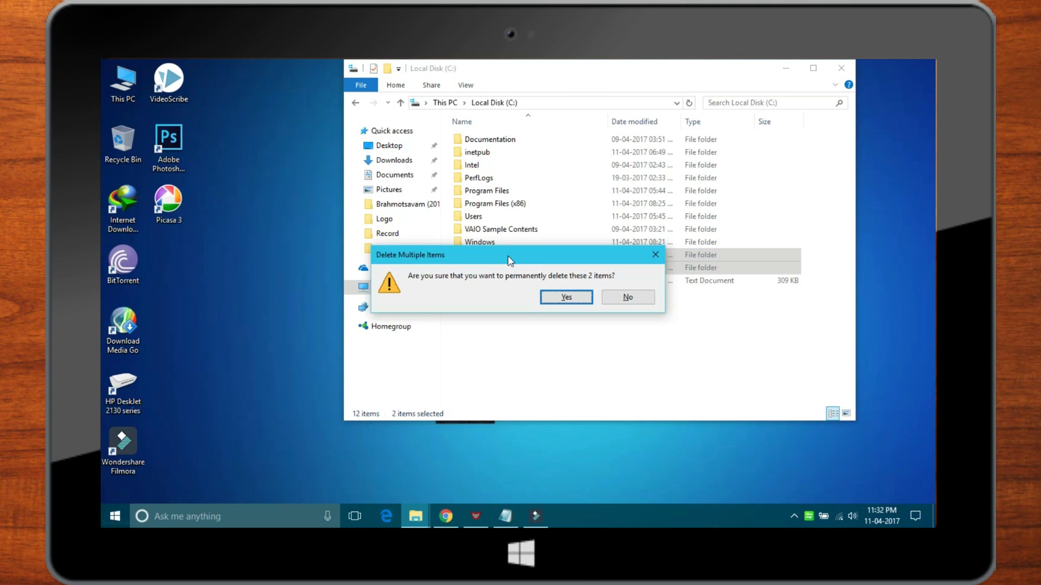
Step: Confirm the deletion, grant administrator permission, and retry Windows.old so both folders get deleted
key("Return")
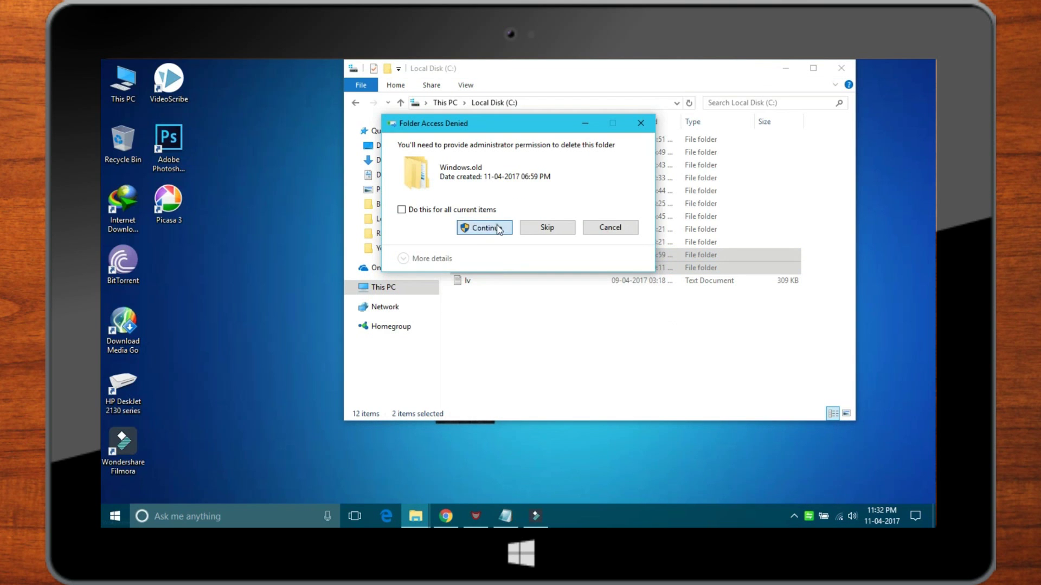
left_click(499, 229)
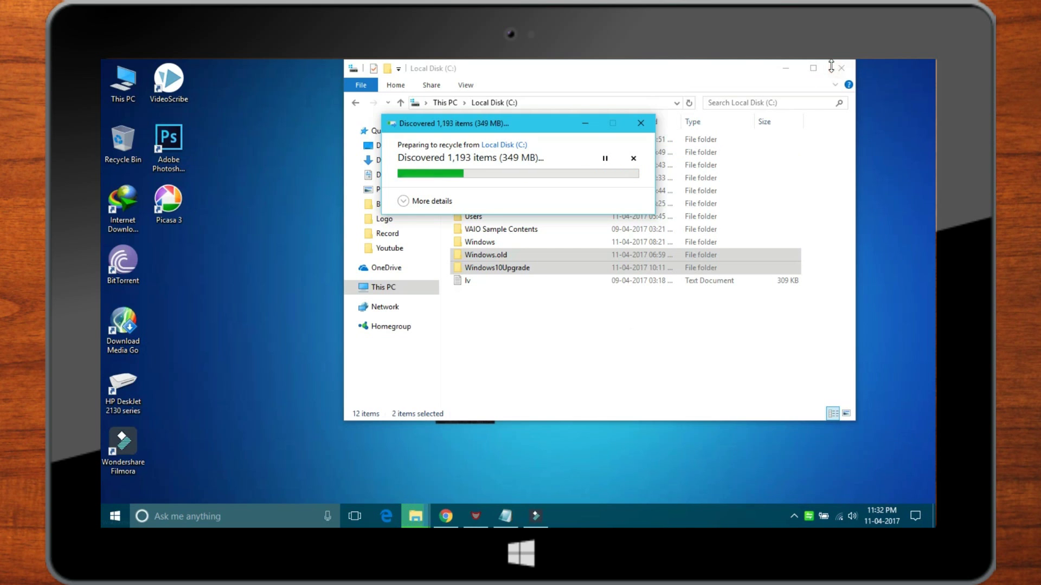
left_click(584, 123)
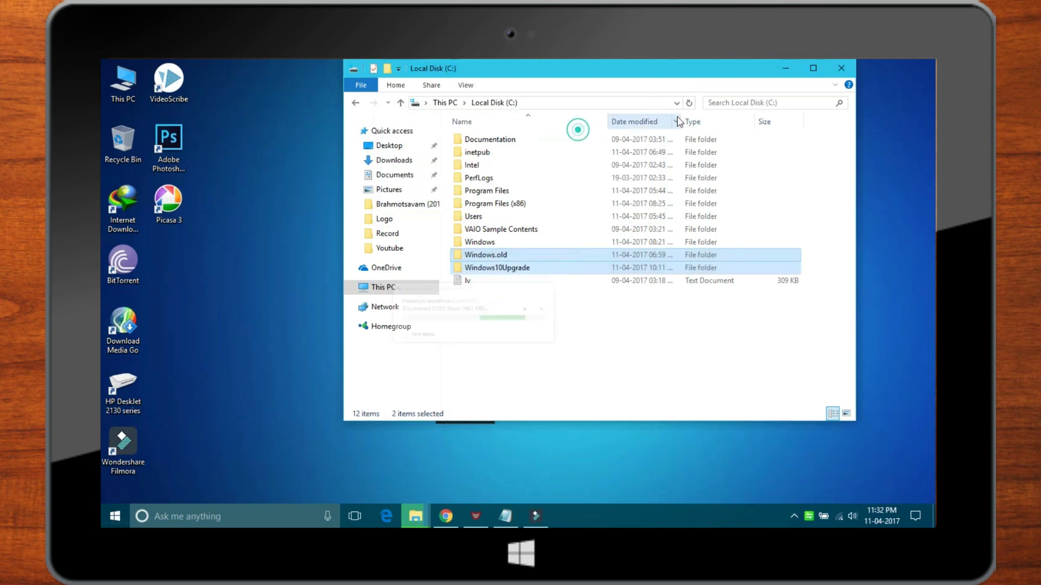
left_click(786, 70)
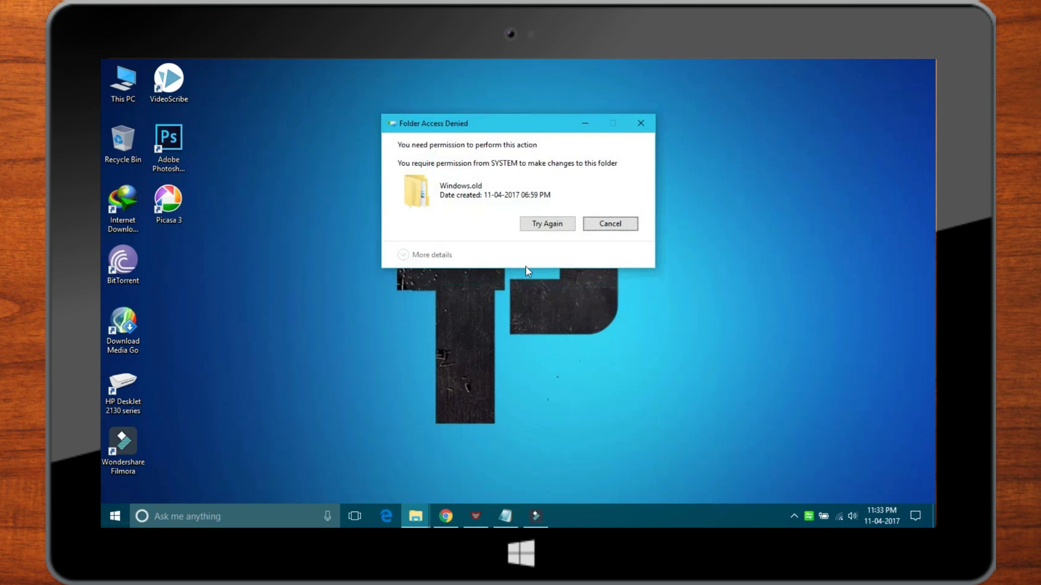
left_click(547, 223)
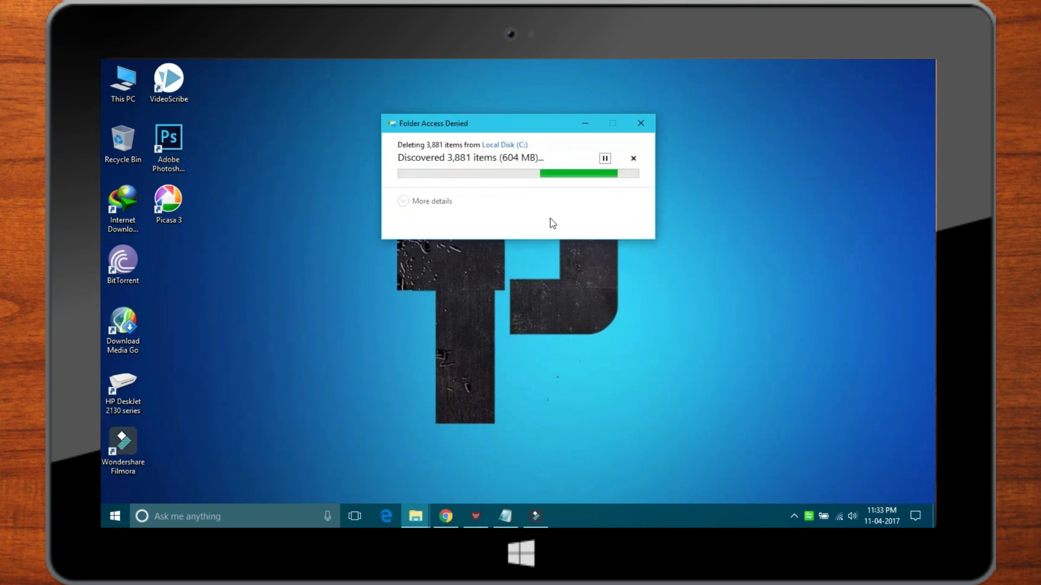
key("Return")
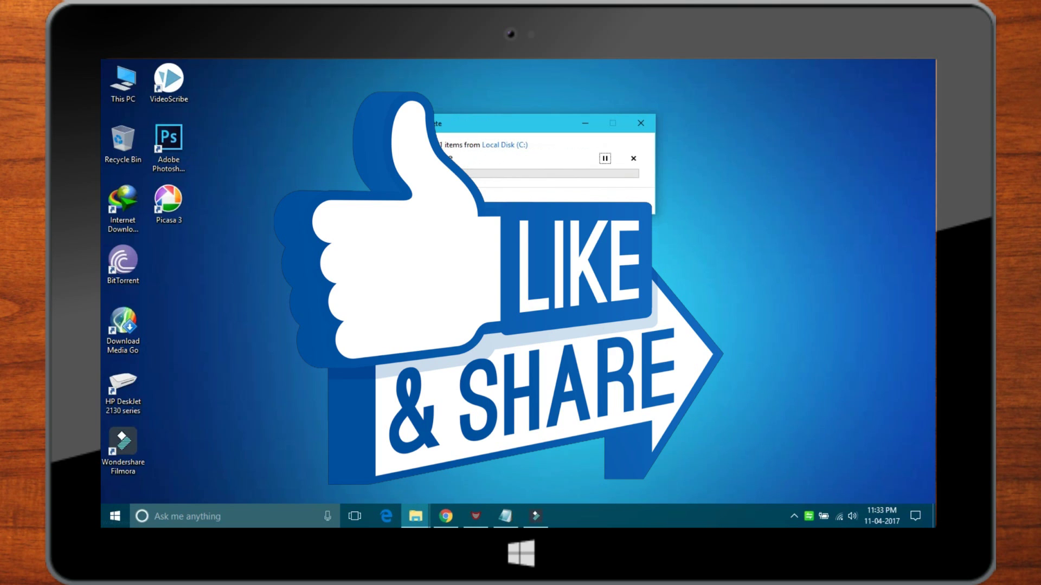